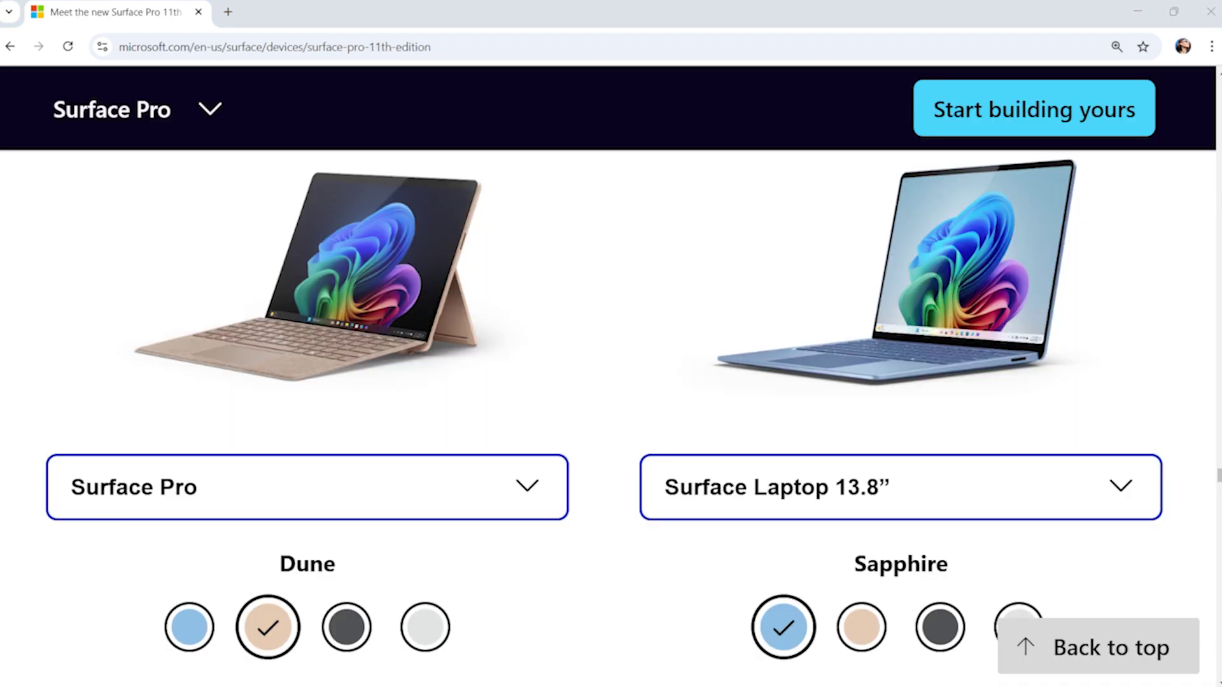
# Preview the Surface Pro in Platinum and Black, then search the tech specs for memory
pyautogui.press('Right')
pyautogui.press('Right')
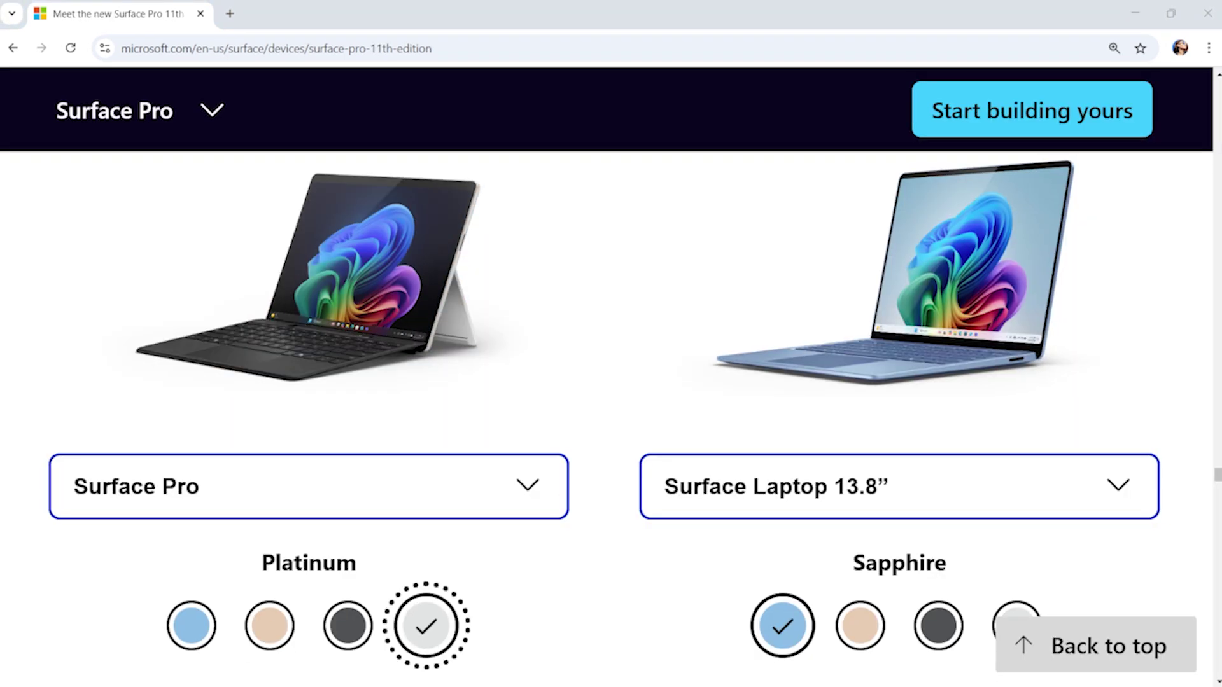
pyautogui.press('Left')
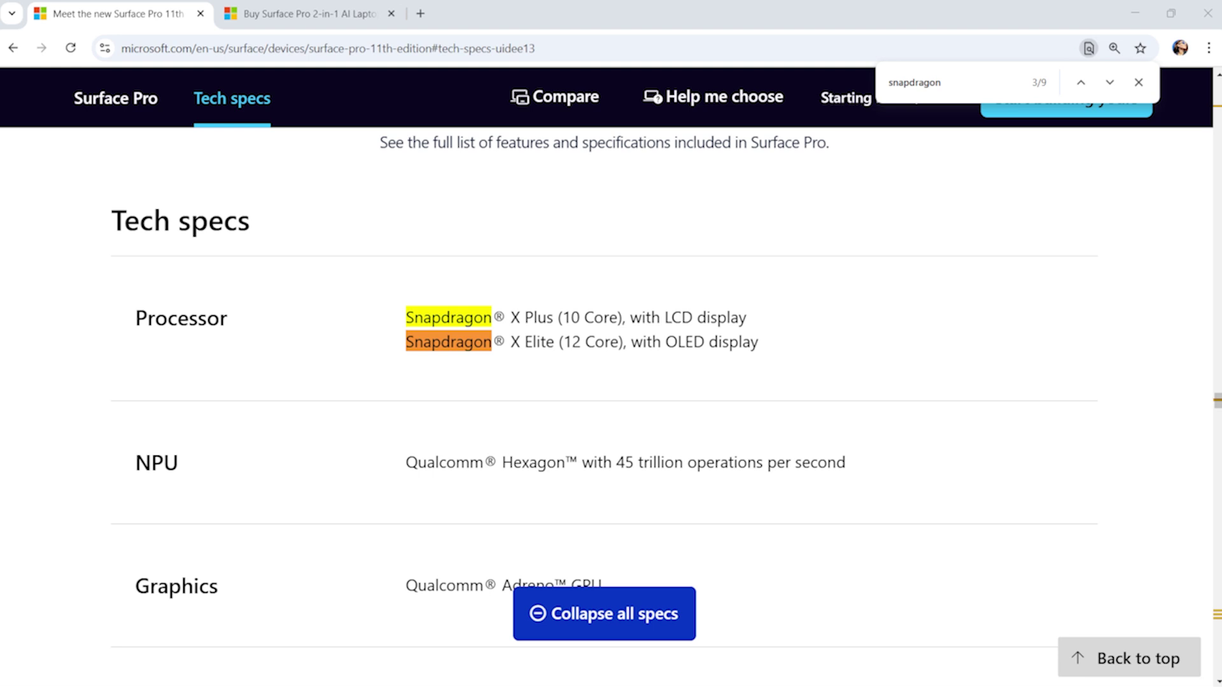
pyautogui.hotkey('ctrl', 'a')
pyautogui.write('ram')
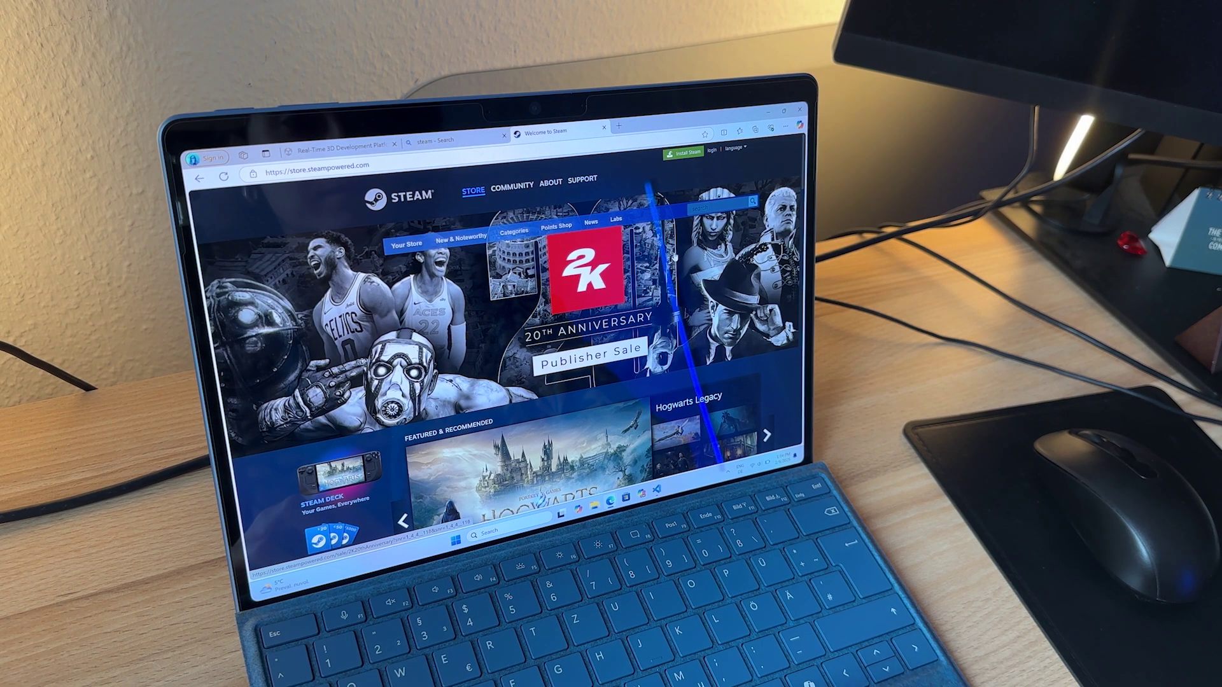
pyautogui.scroll(-3, 497, 344)
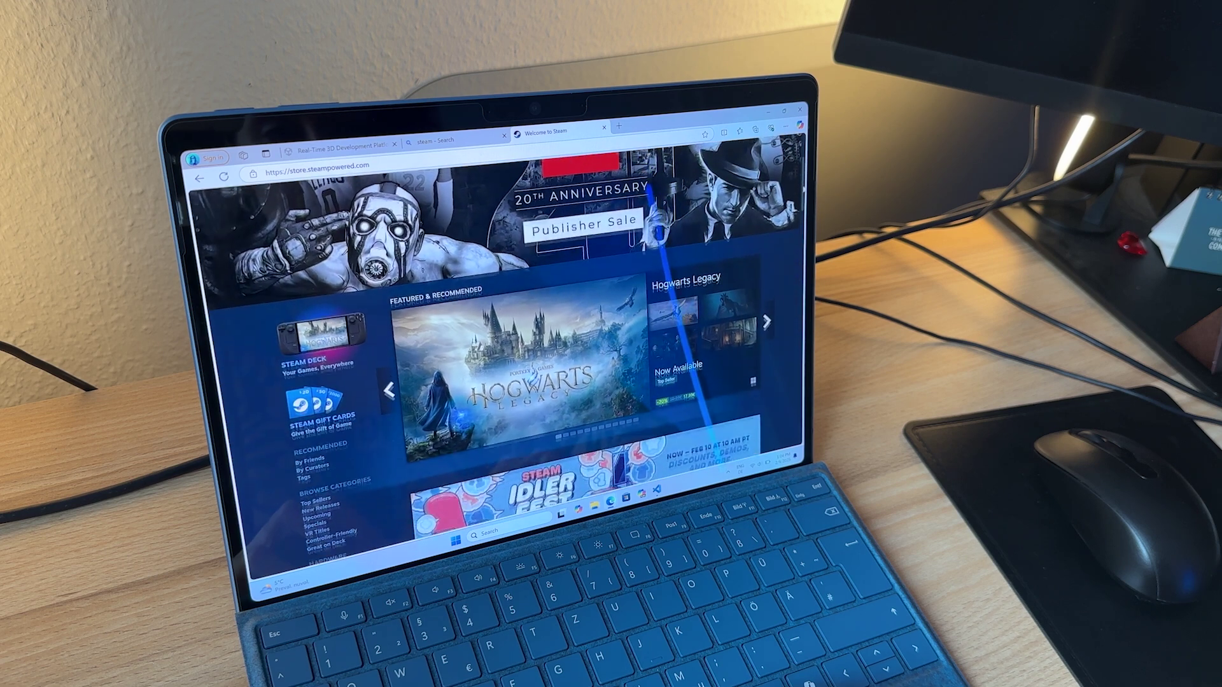
pyautogui.scroll(-3, 497, 343)
pyautogui.scroll(-2, 497, 344)
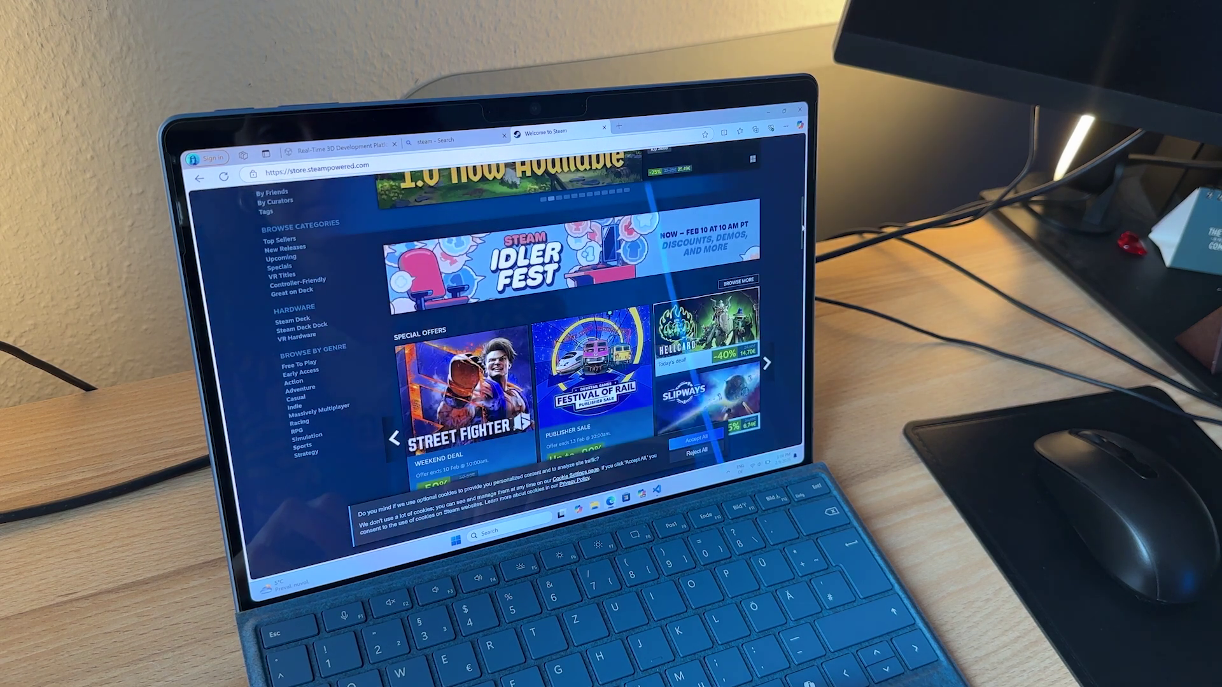
pyautogui.scroll(-3, 573, 325)
pyautogui.scroll(-3, 573, 325)
pyautogui.scroll(-2, 573, 325)
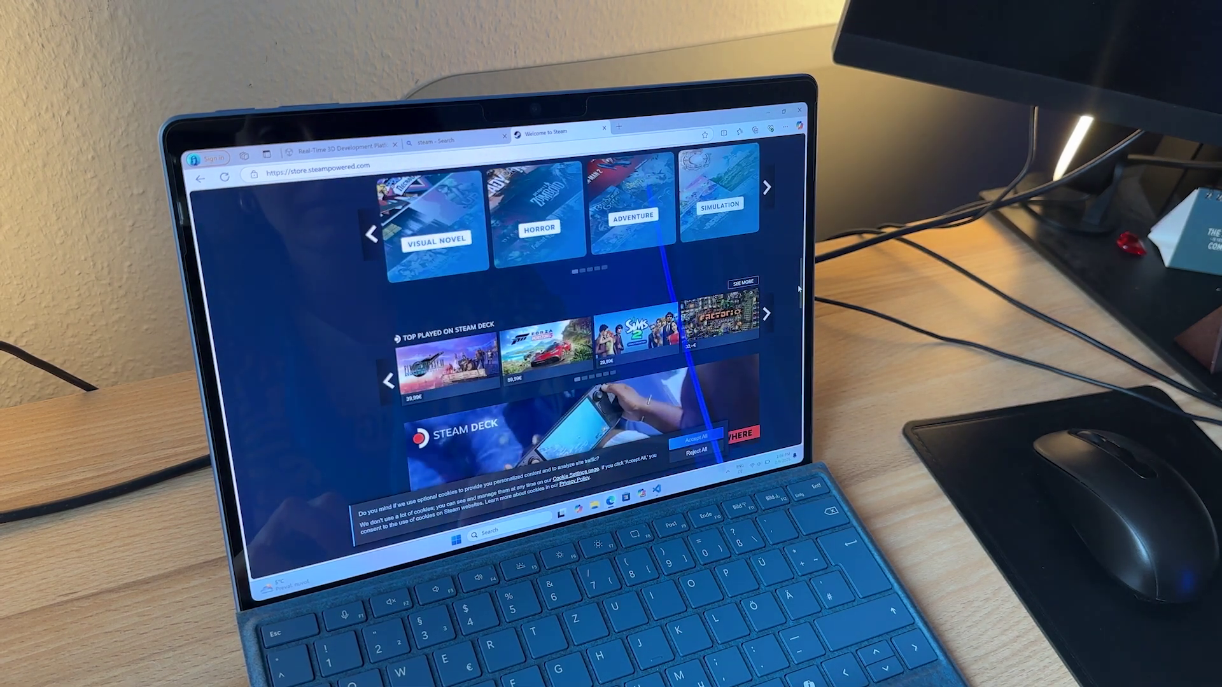
pyautogui.scroll(-3, 572, 335)
pyautogui.scroll(-3, 573, 334)
pyautogui.scroll(-1, 572, 334)
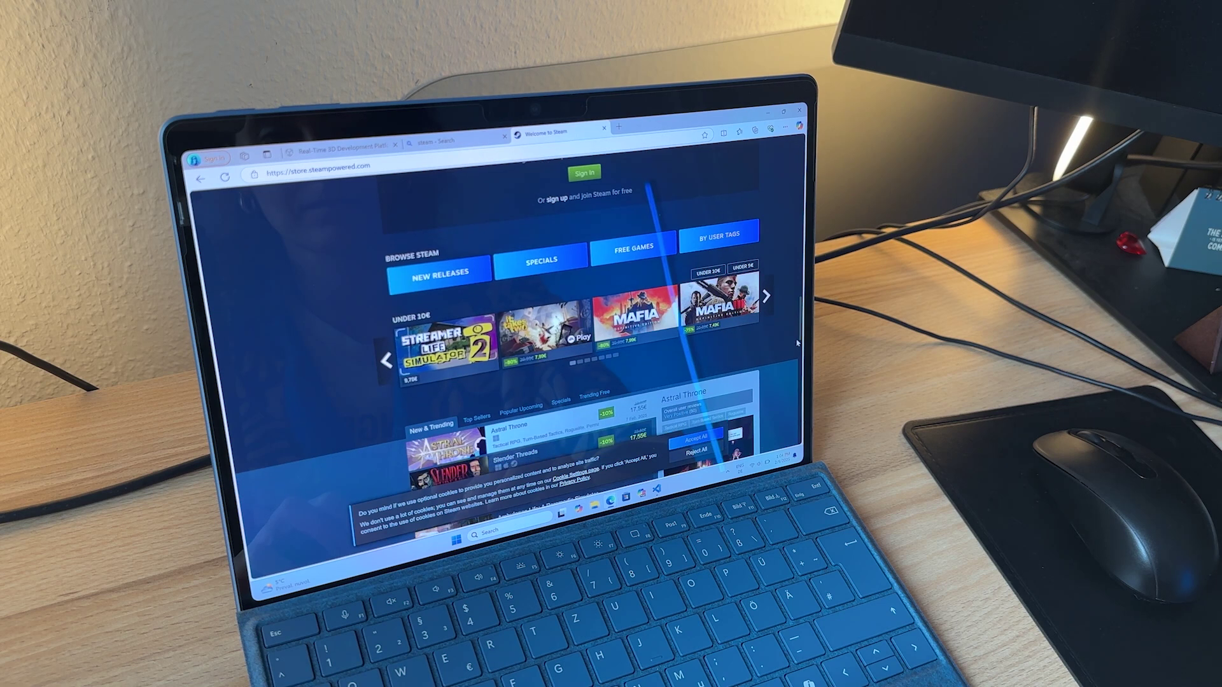
# Close the Steam store tabs to return to the Unity Engine page
pyautogui.hotkey('ctrl', 'w')
pyautogui.hotkey('ctrl', 'w')
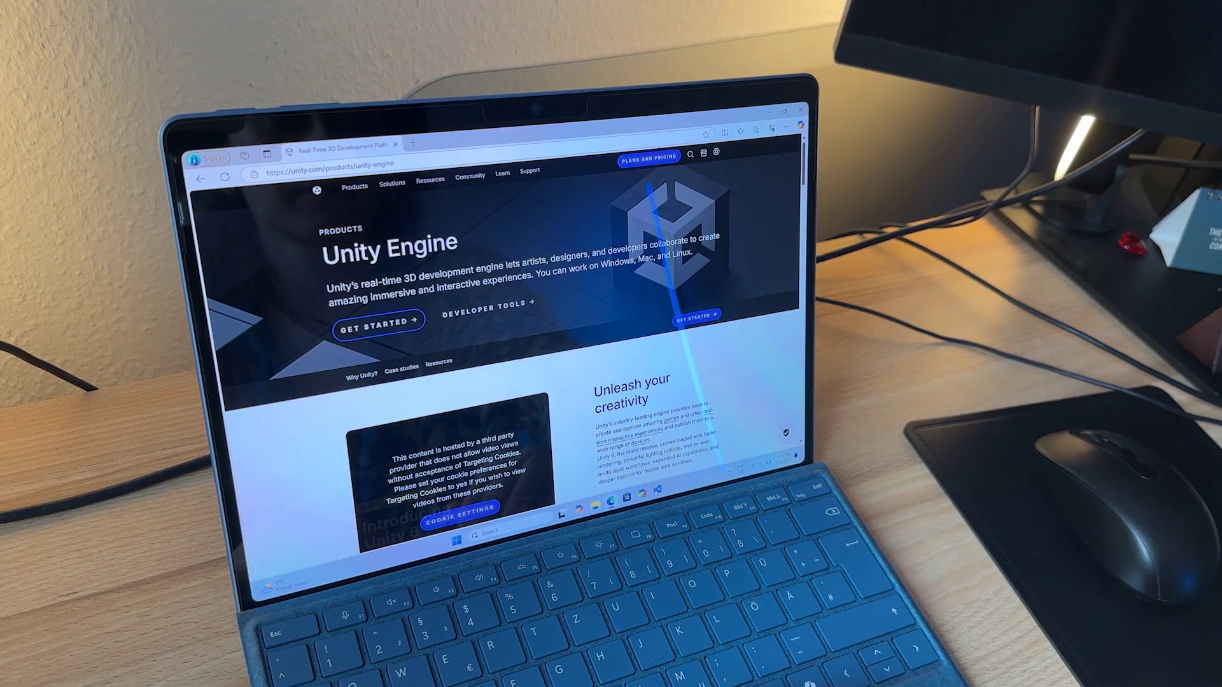
pyautogui.scroll(-3, 497, 382)
pyautogui.scroll(-2, 496, 382)
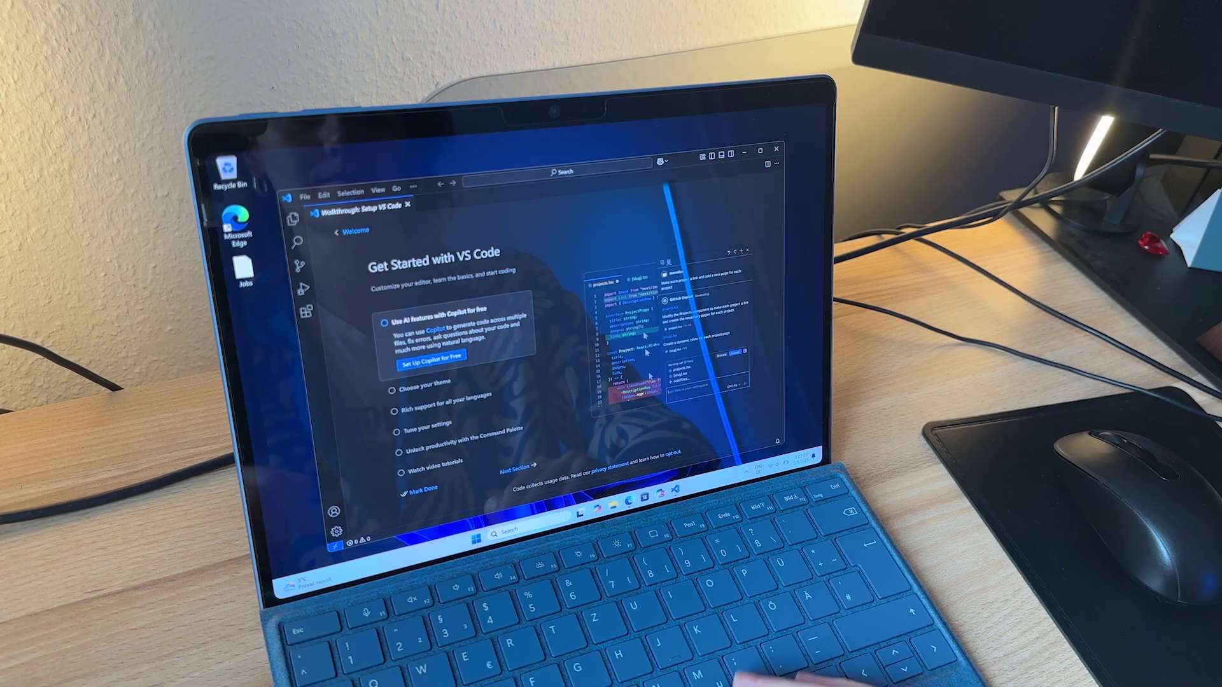
# Maximize the Visual Studio Code window to fill the screen
pyautogui.click(760, 152)
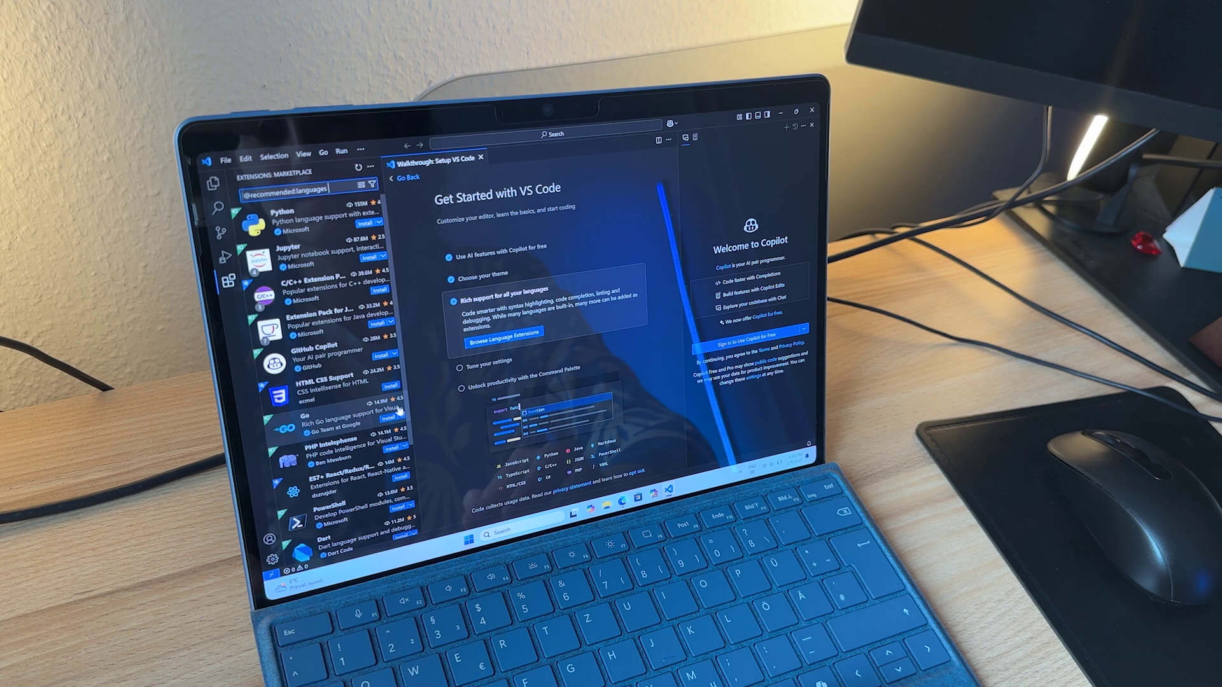
pyautogui.scroll(-5, 413, 455)
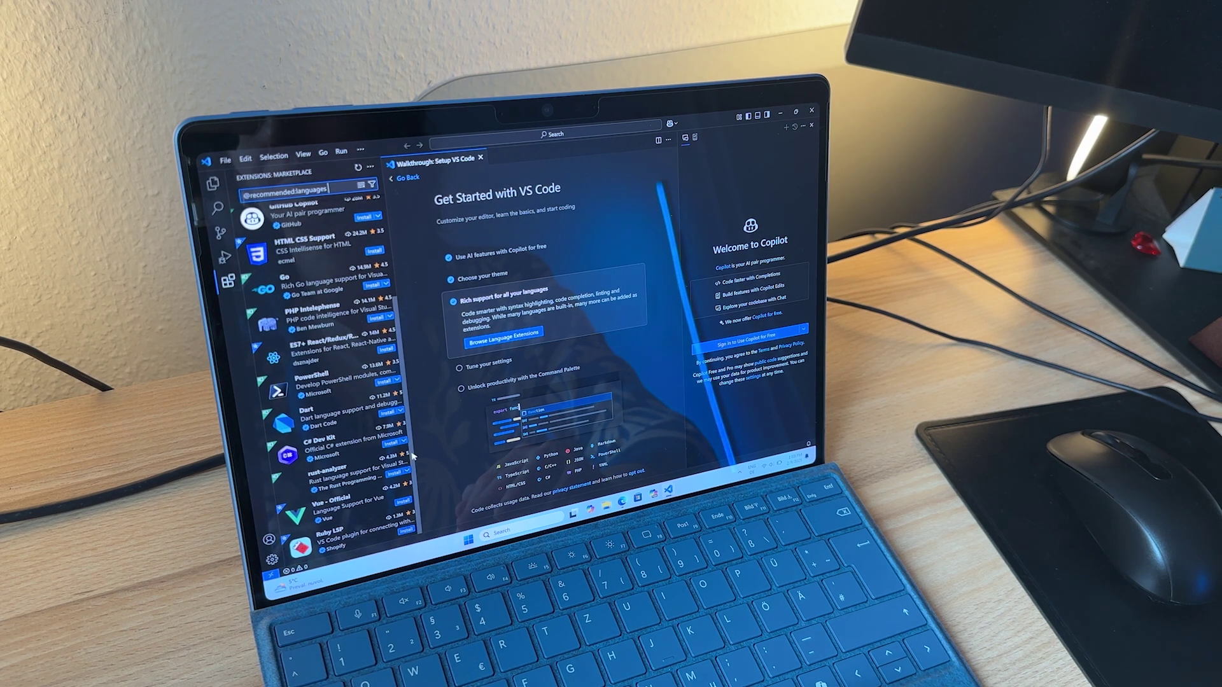